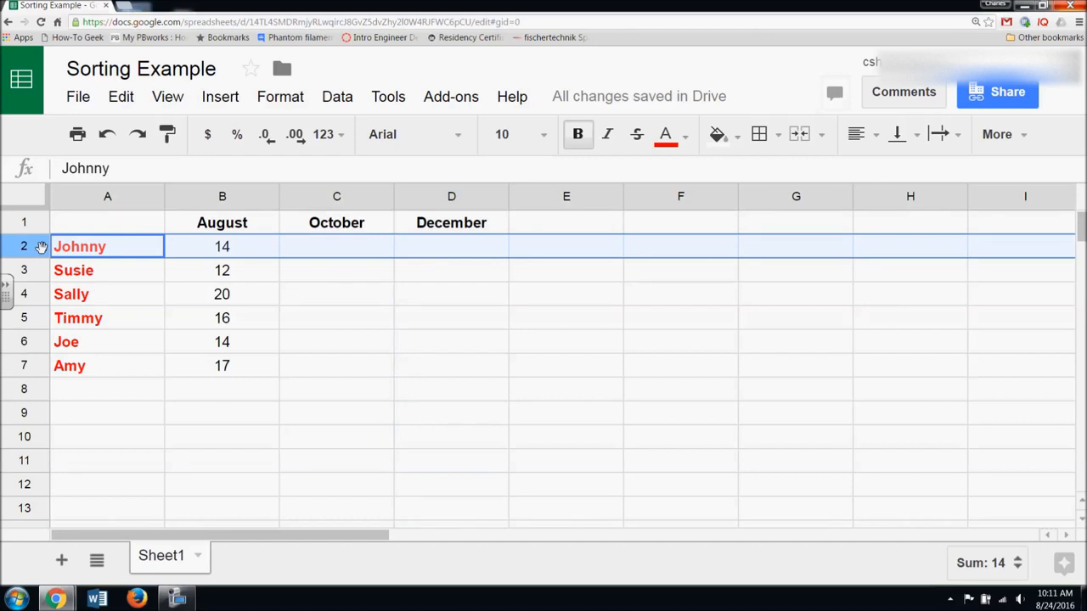
{"action": "left_click", "coordinate": [214, 258]}
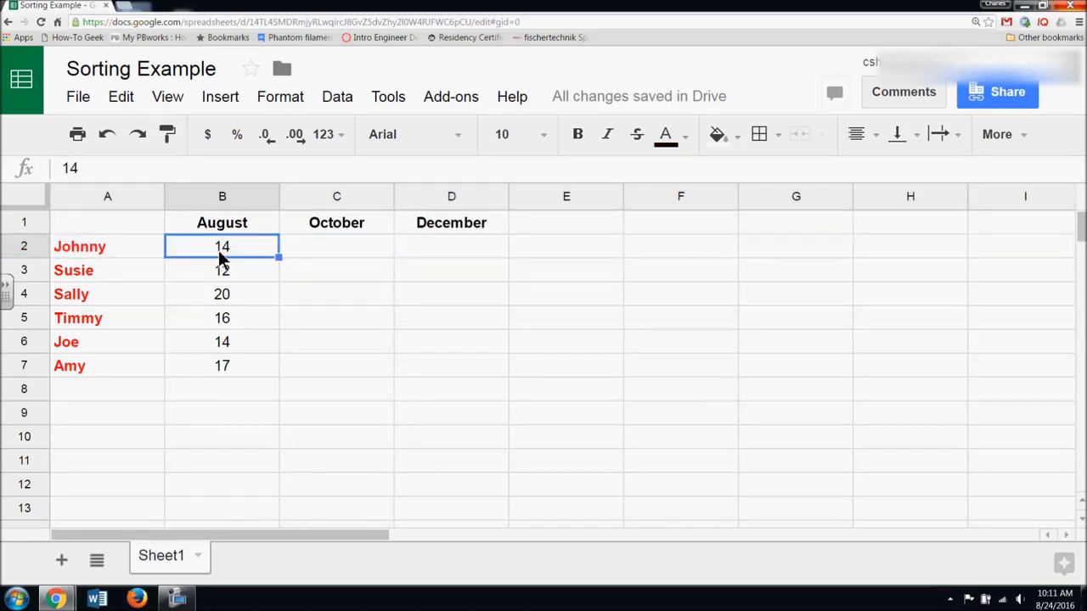
{"action": "left_click", "coordinate": [237, 270]}
{"action": "left_click", "coordinate": [242, 302]}
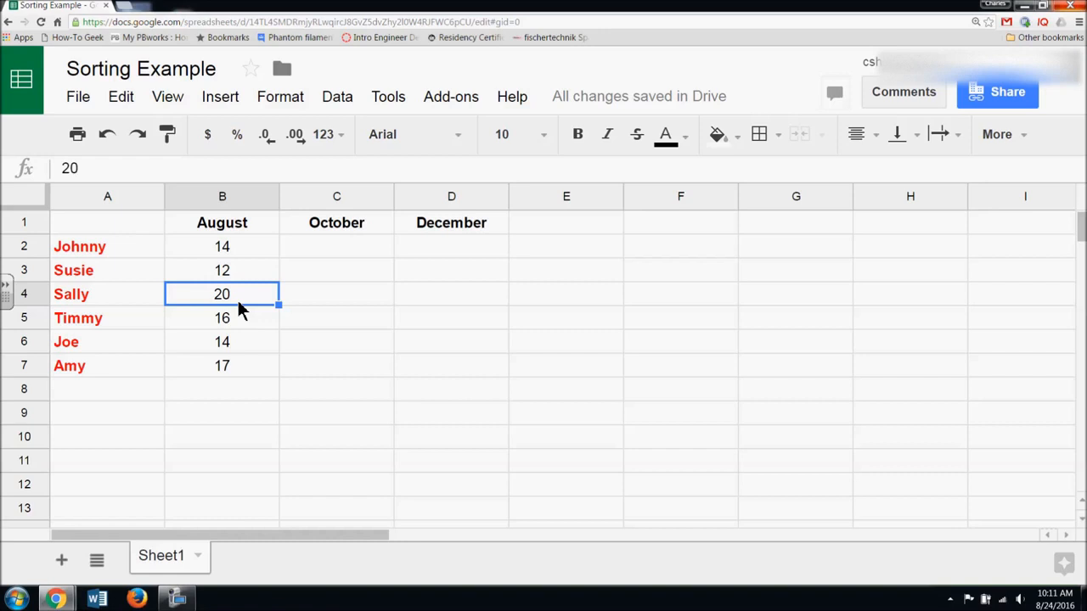
Step: Sort the range A2:B7 by Column B in A → Z order, without treating the data as having a header row
{"action": "left_click_drag", "start_coordinate": [112, 240], "coordinate": [223, 363]}
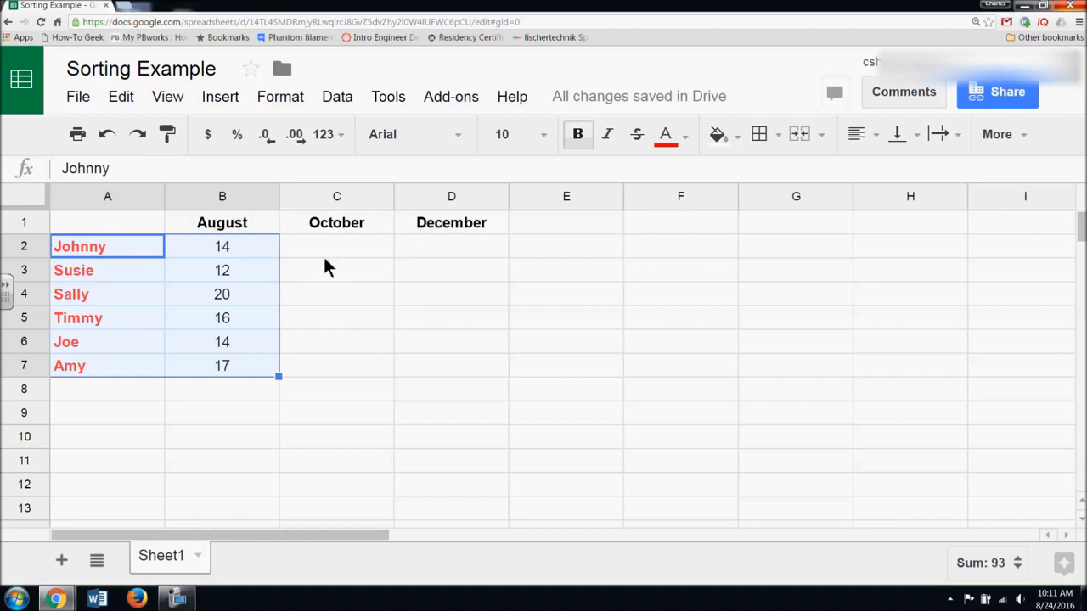
{"action": "left_click", "coordinate": [344, 100]}
{"action": "left_click", "coordinate": [407, 293]}
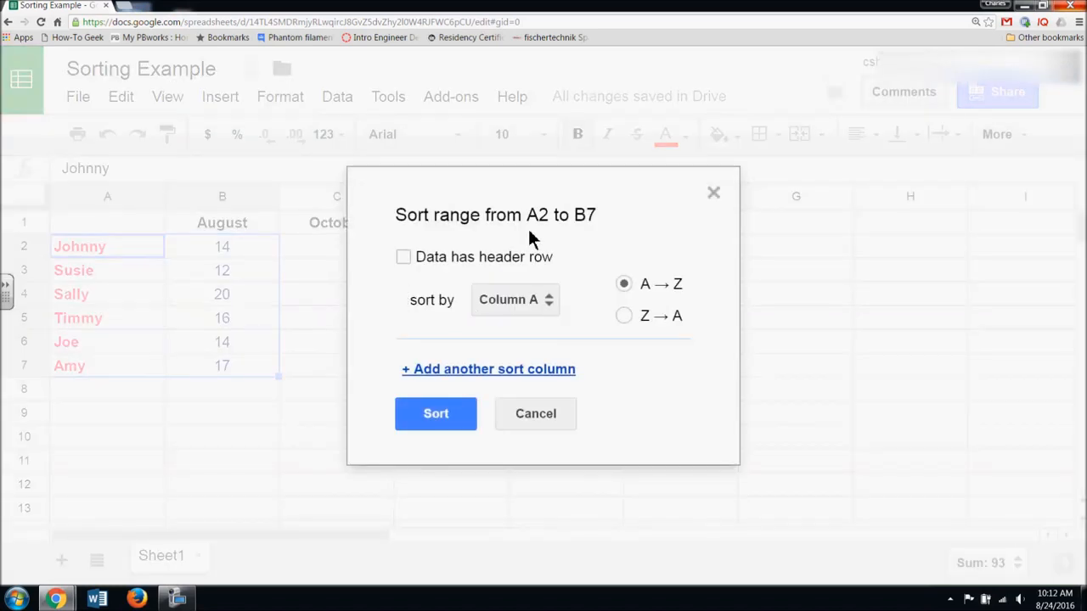
{"action": "left_click_drag", "start_coordinate": [517, 187], "coordinate": [642, 171]}
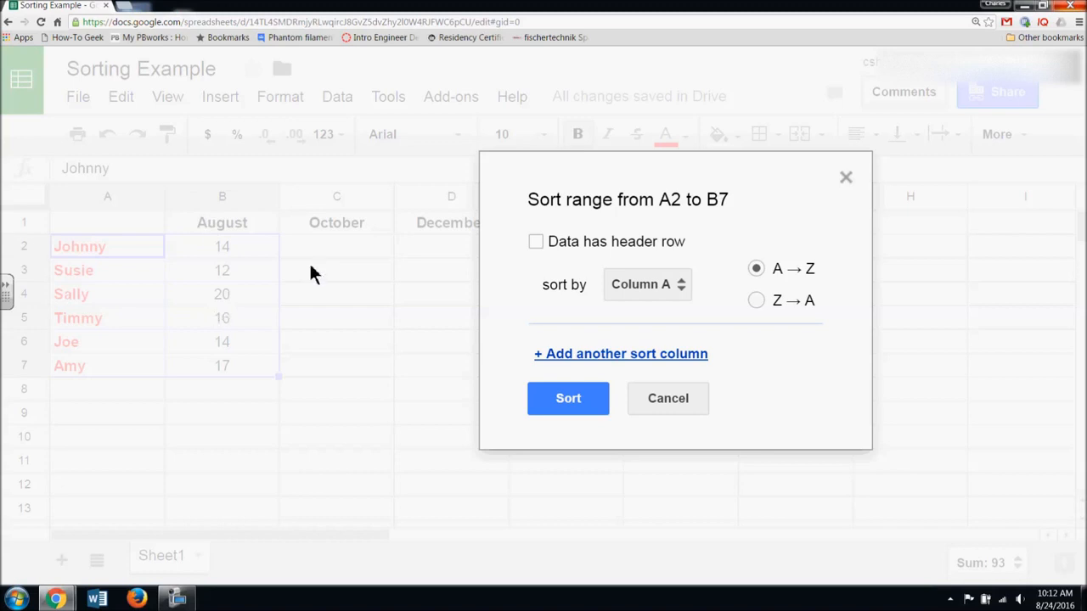
{"action": "left_click", "coordinate": [673, 284]}
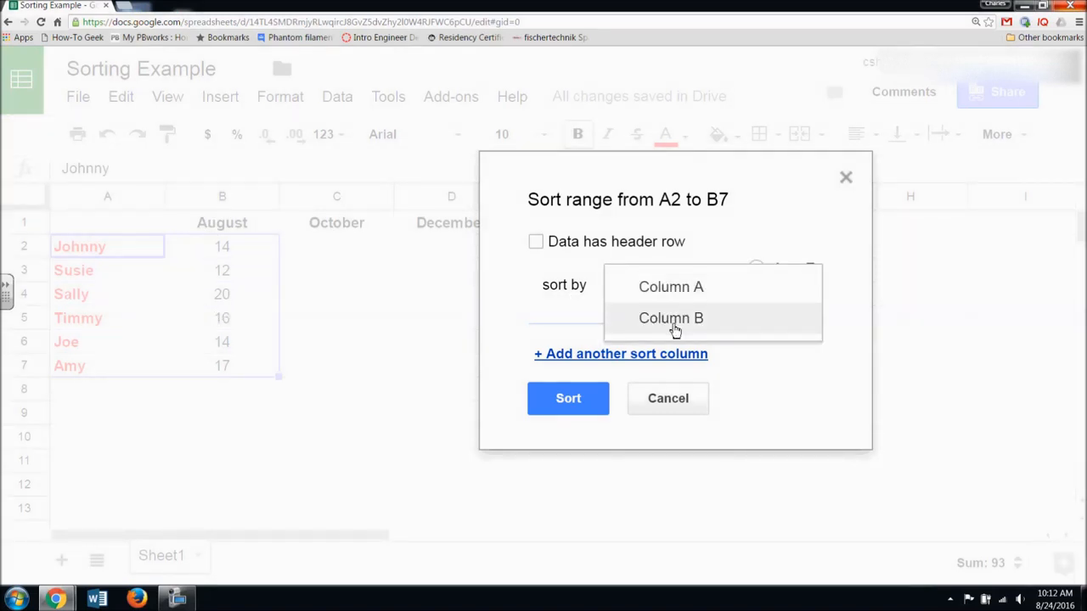
{"action": "left_click", "coordinate": [673, 319]}
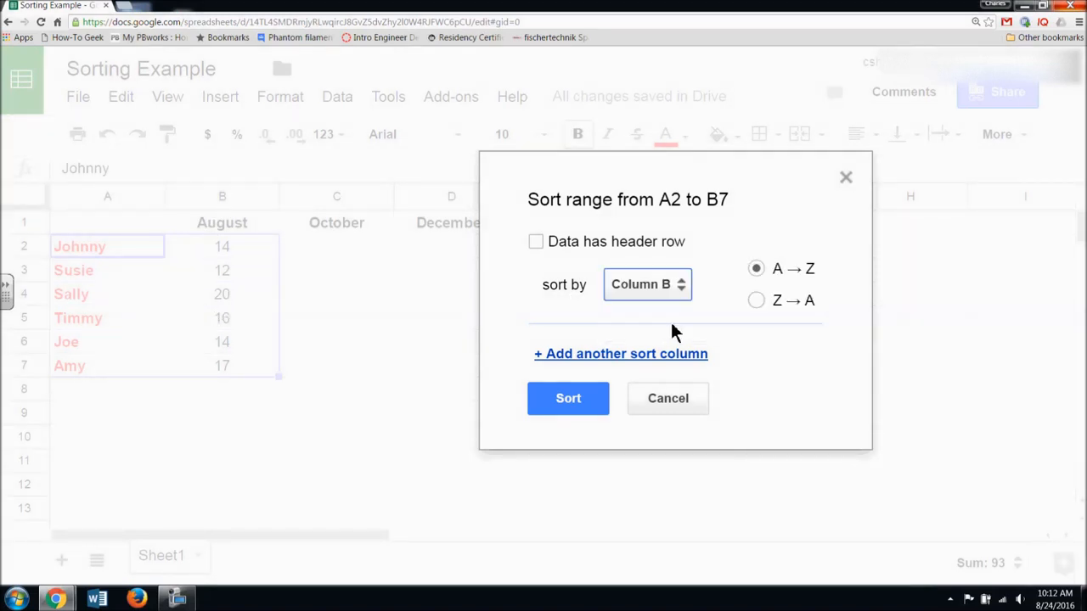
{"action": "left_click", "coordinate": [756, 300]}
{"action": "left_click", "coordinate": [757, 270]}
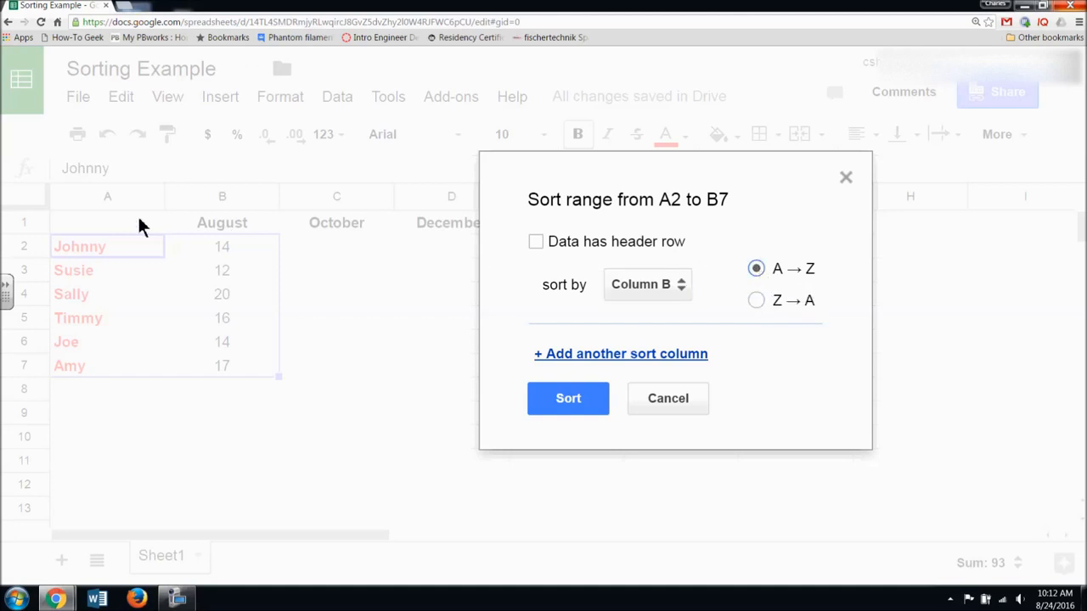
{"action": "left_click", "coordinate": [536, 243]}
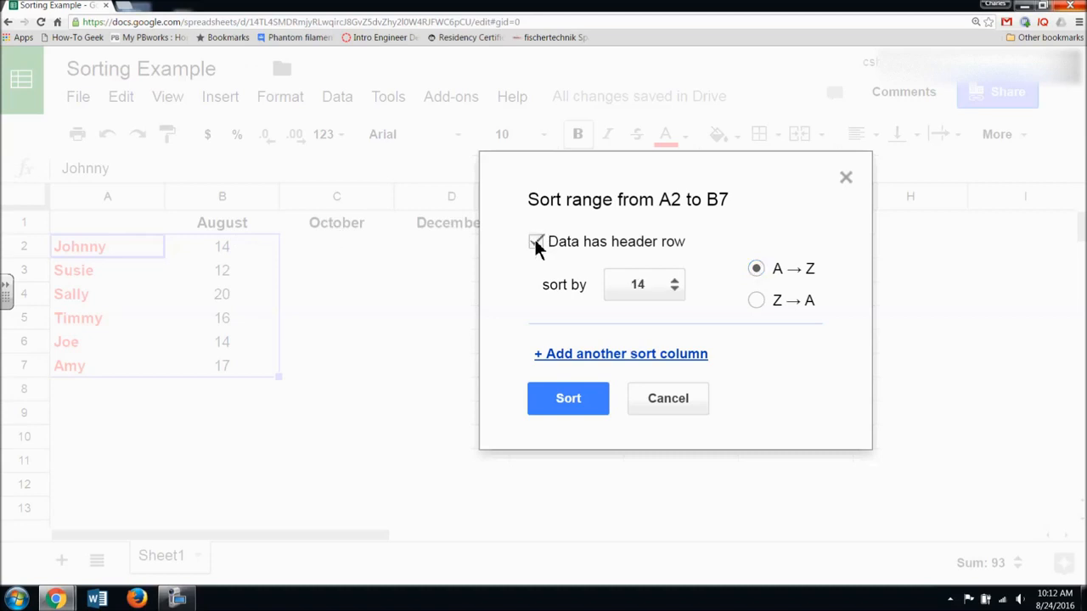
{"action": "left_click", "coordinate": [535, 243]}
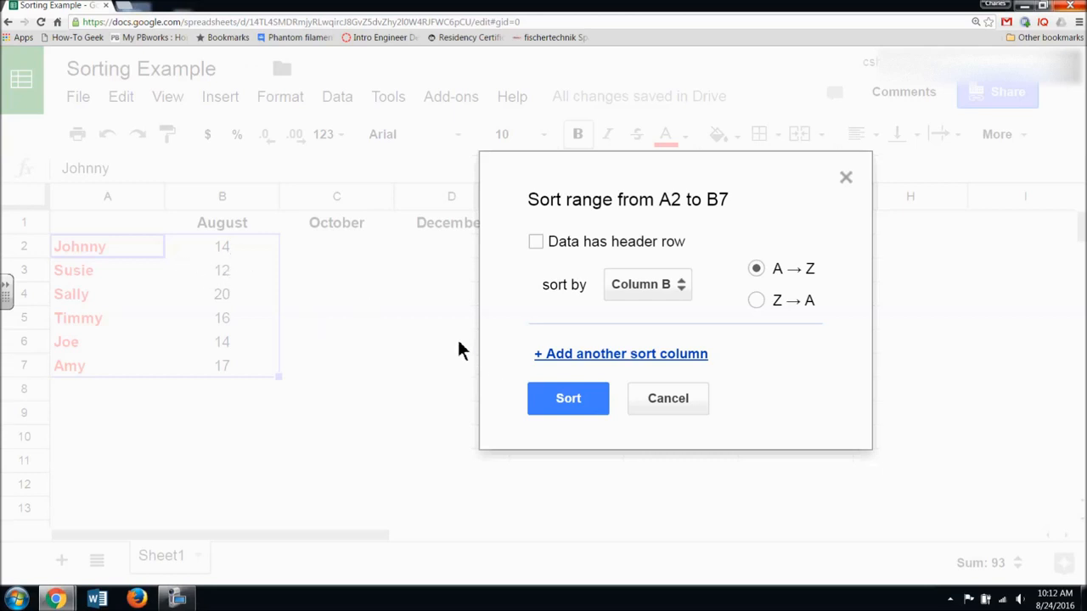
{"action": "left_click", "coordinate": [568, 400]}
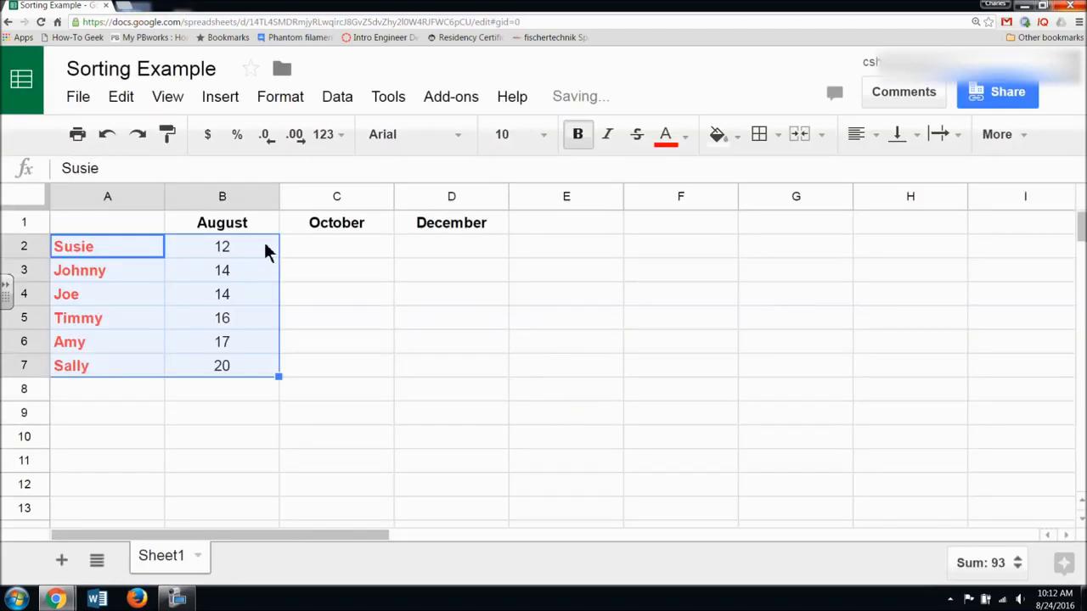
{"action": "left_click", "coordinate": [317, 295]}
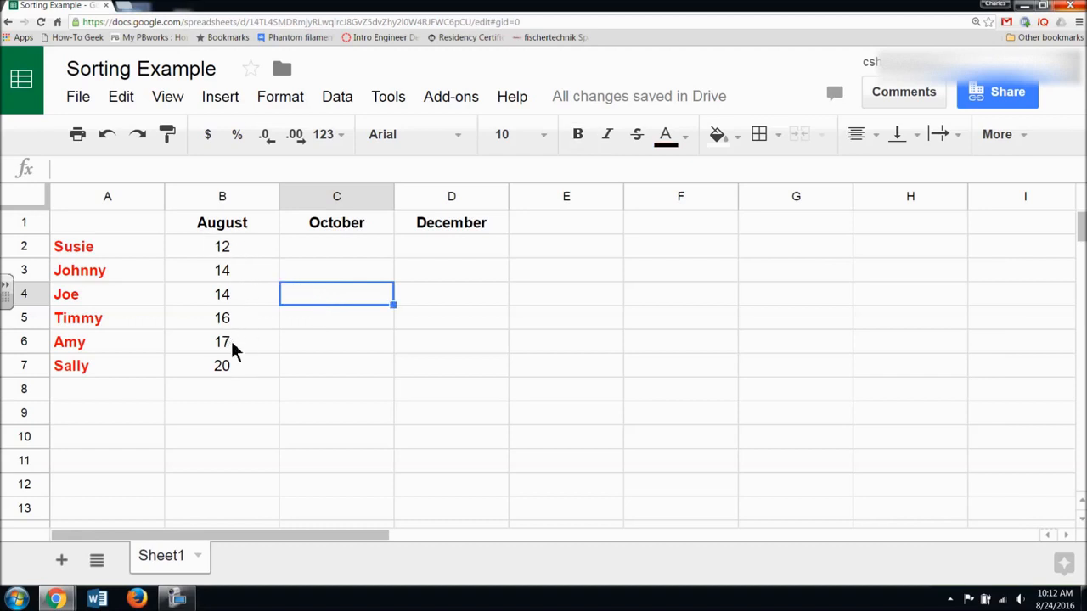
Step: Sort the range A2:B7 by Column B in Z → A order so the highest August scores come first
{"action": "left_click_drag", "start_coordinate": [108, 255], "coordinate": [226, 376]}
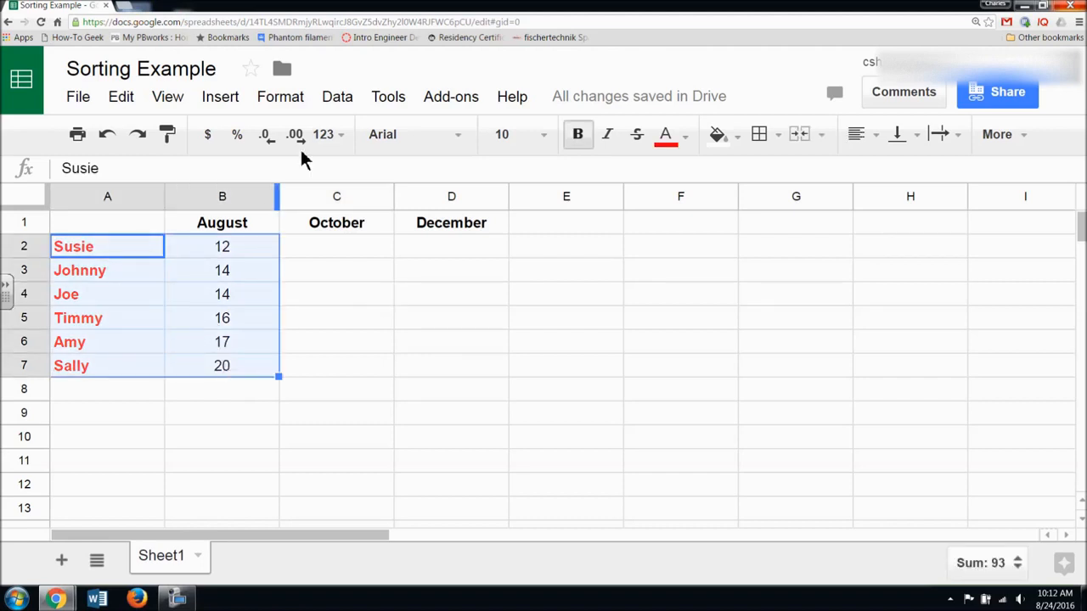
{"action": "left_click", "coordinate": [332, 100]}
{"action": "left_click", "coordinate": [393, 290]}
{"action": "left_click", "coordinate": [548, 302]}
{"action": "left_click", "coordinate": [547, 336]}
{"action": "left_click", "coordinate": [628, 315]}
{"action": "left_click", "coordinate": [454, 416]}
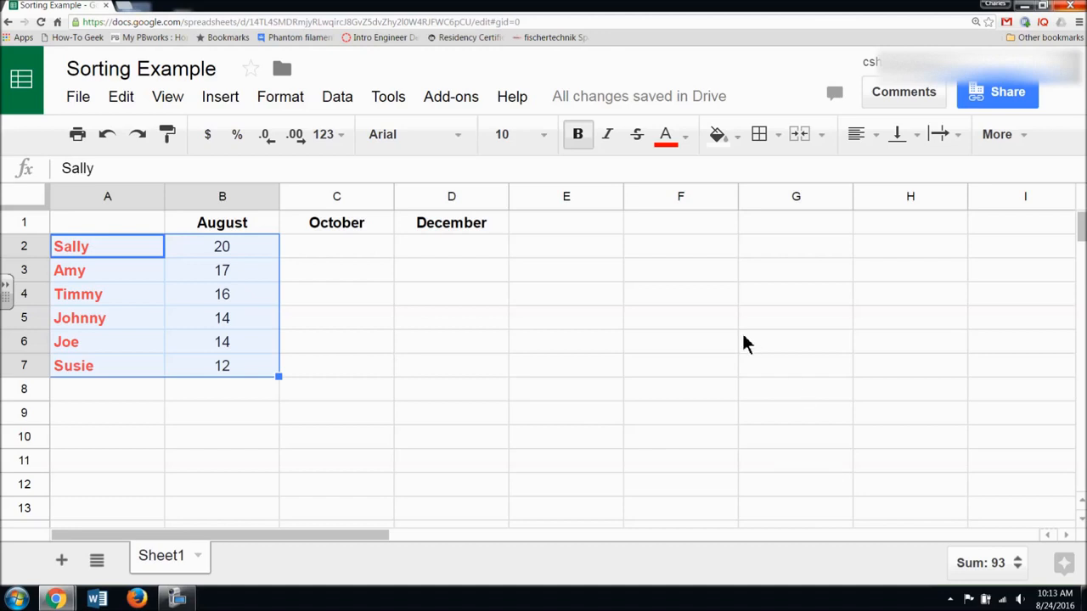
Step: Review the Explore summary statistics and charts for the selected August data, then close Explore
{"action": "left_click", "coordinate": [1065, 567]}
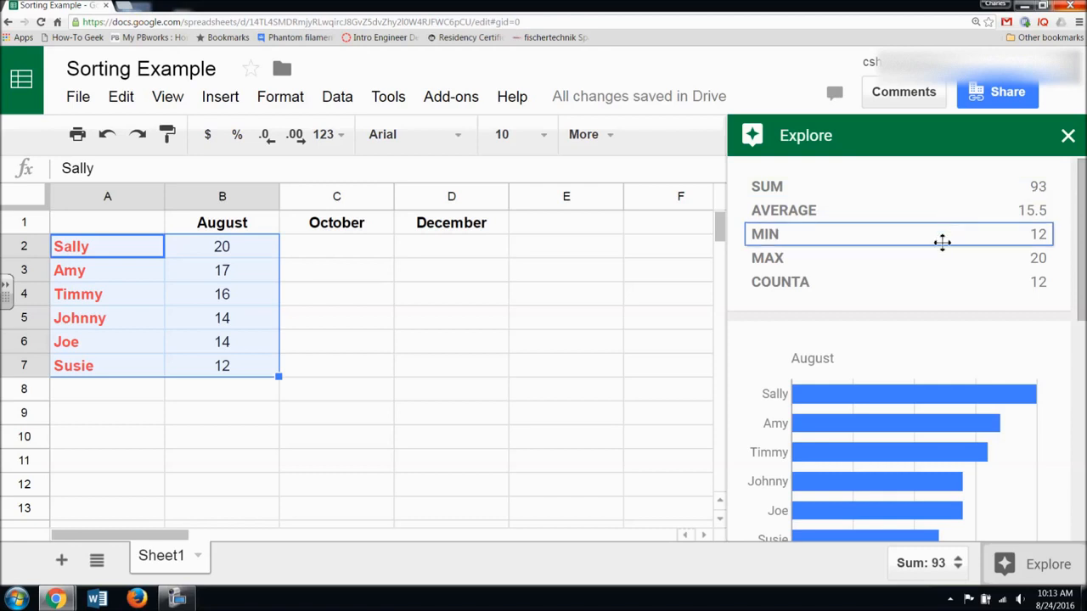
{"action": "left_click_drag", "start_coordinate": [1080, 255], "coordinate": [1076, 226]}
{"action": "left_click", "coordinate": [1066, 137]}
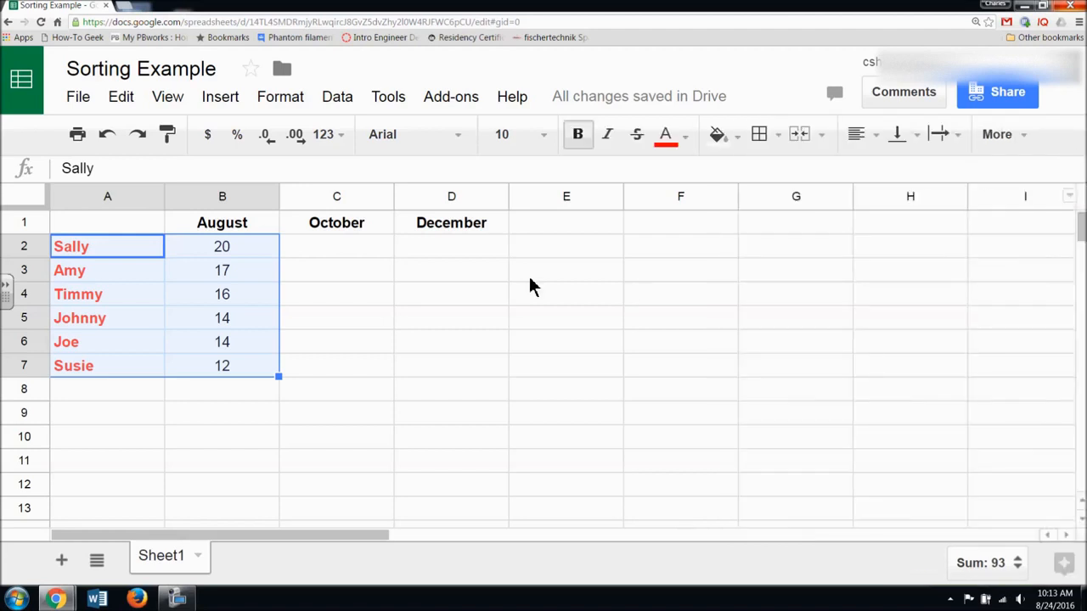
Step: Enter the October scores 15, 16, 20, 12, 18 and 18 in cells C2 through C7
{"action": "left_click", "coordinate": [340, 316]}
{"action": "left_click", "coordinate": [318, 253]}
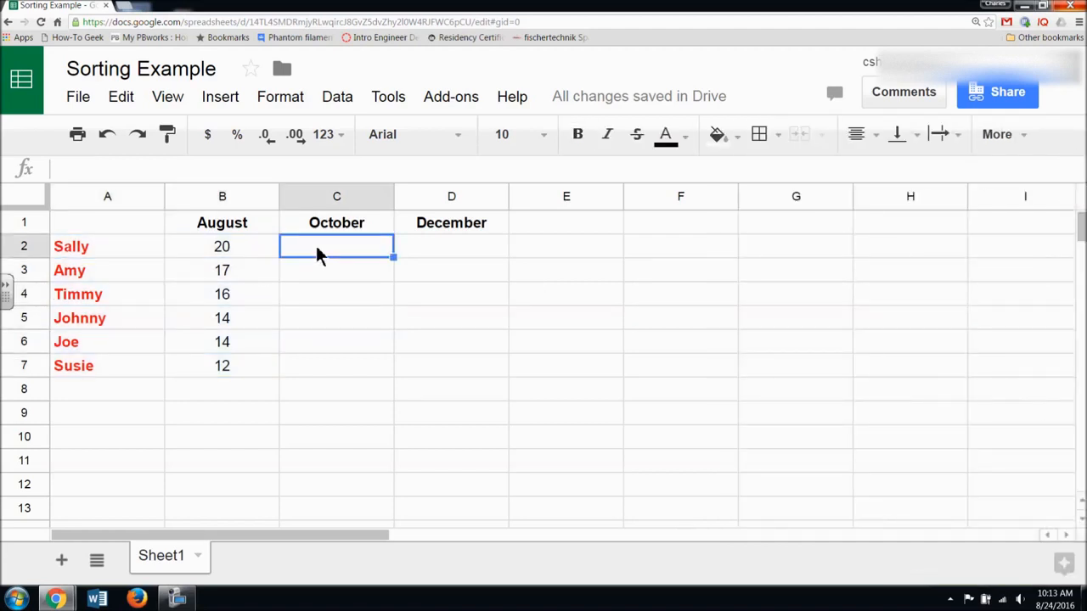
{"action": "type", "text": "15"}
{"action": "key", "text": "Return"}
{"action": "type", "text": "16"}
{"action": "key", "text": "Return"}
{"action": "type", "text": "20"}
{"action": "key", "text": "Return"}
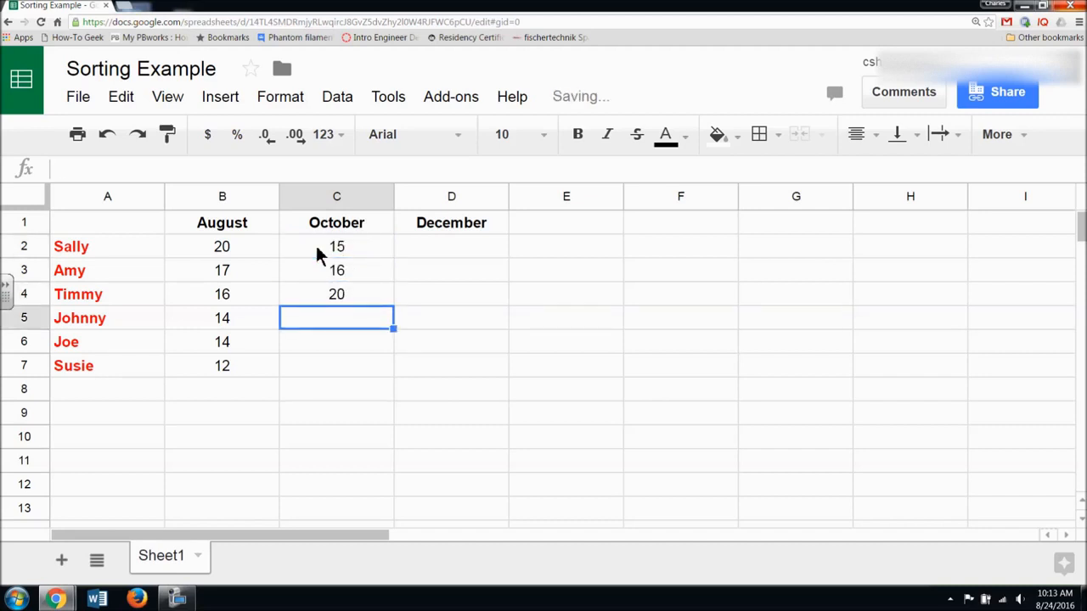
{"action": "type", "text": "12"}
{"action": "key", "text": "Return"}
{"action": "type", "text": "18"}
{"action": "key", "text": "Return"}
{"action": "type", "text": "18"}
{"action": "key", "text": "Return"}
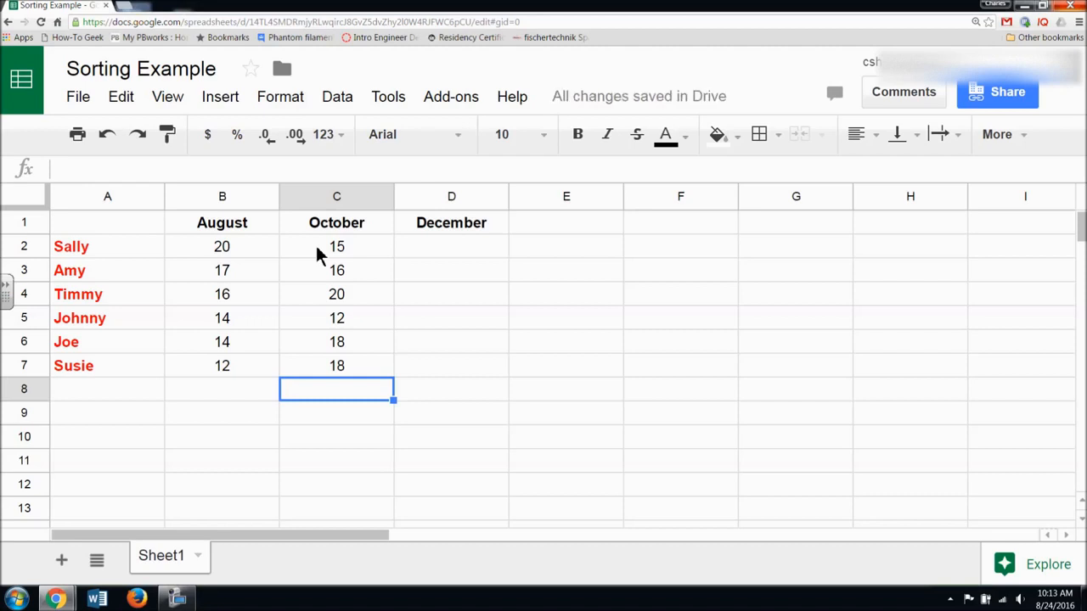
Step: Sort the range A2:C7 by Column C in Z → A order so the highest October scores come first
{"action": "left_click", "coordinate": [61, 247]}
{"action": "left_click_drag", "start_coordinate": [153, 271], "coordinate": [333, 374]}
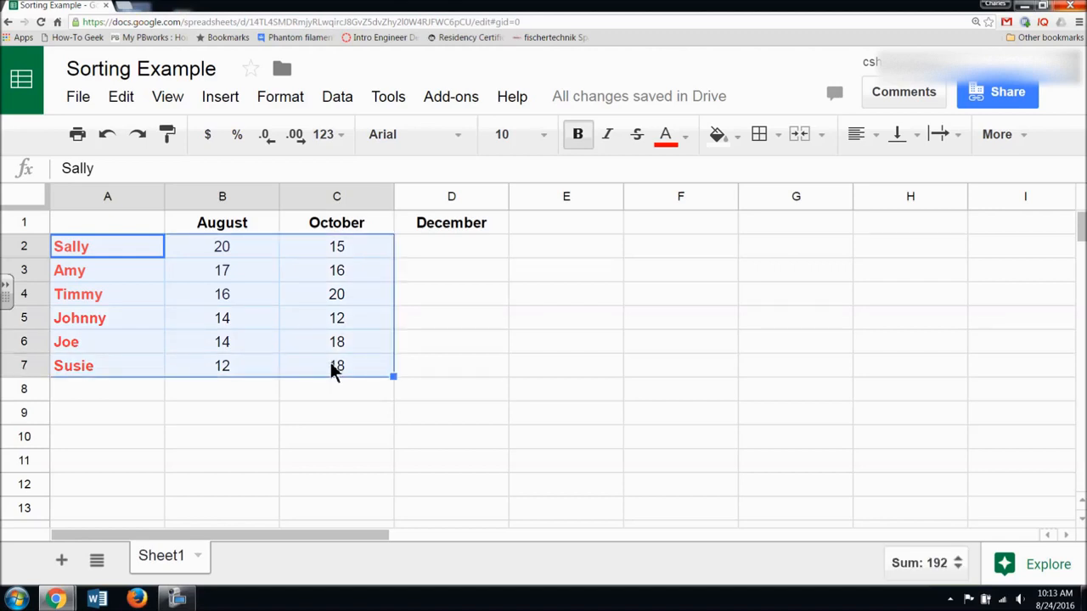
{"action": "left_click", "coordinate": [338, 97]}
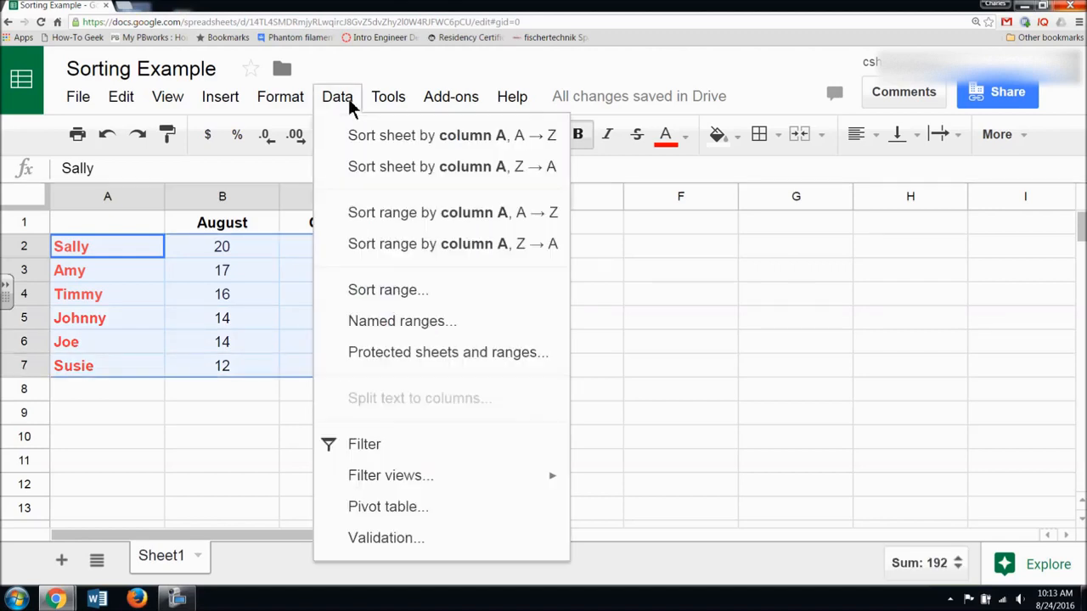
{"action": "left_click", "coordinate": [392, 292]}
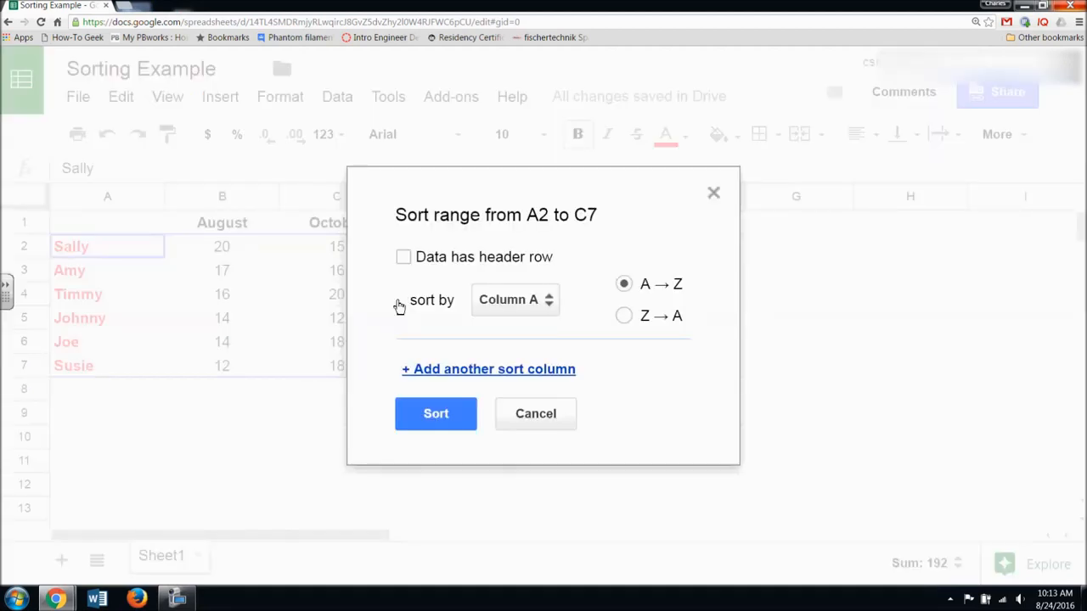
{"action": "left_click", "coordinate": [624, 316]}
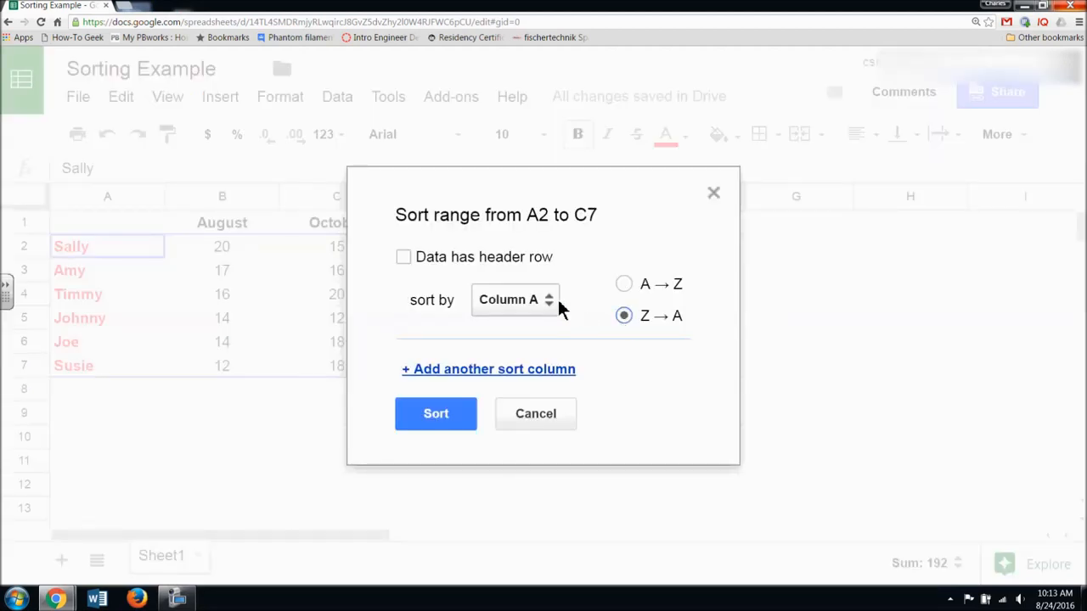
{"action": "left_click", "coordinate": [549, 300]}
{"action": "left_click", "coordinate": [558, 368]}
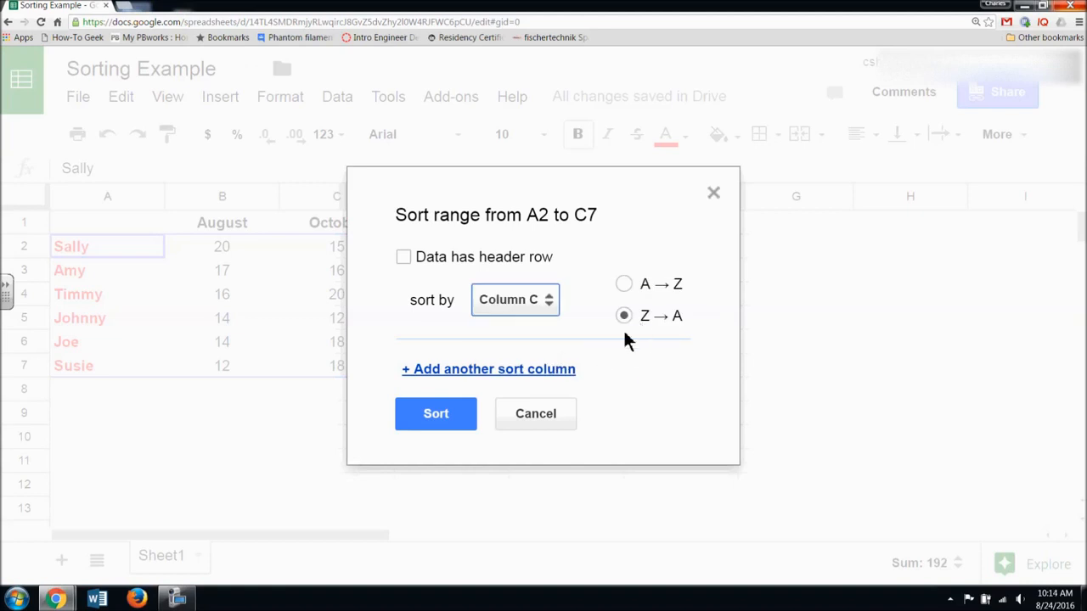
{"action": "left_click", "coordinate": [450, 419]}
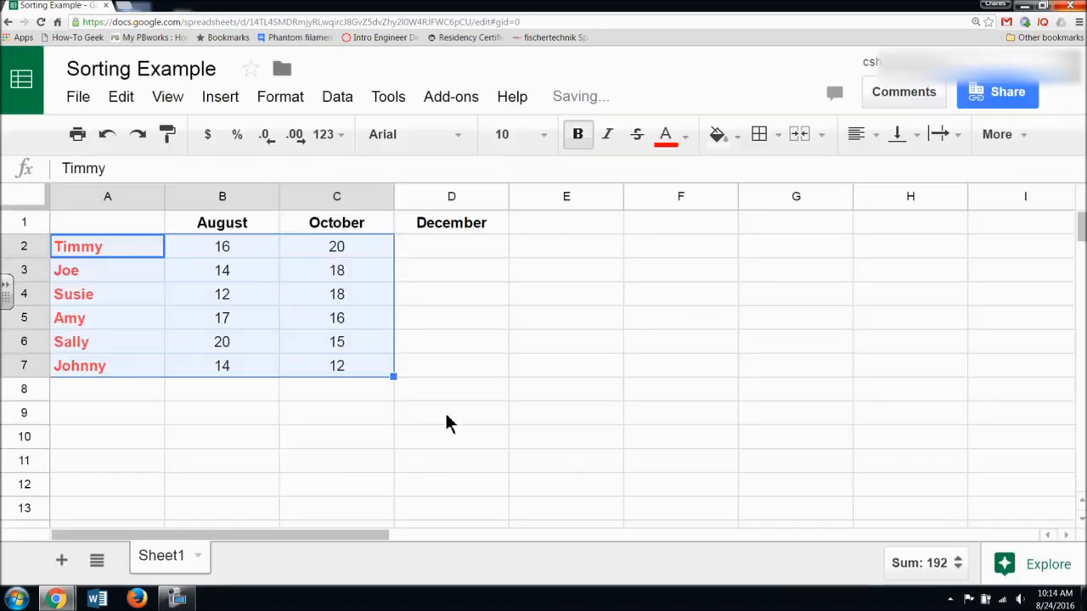
{"action": "left_click", "coordinate": [362, 251]}
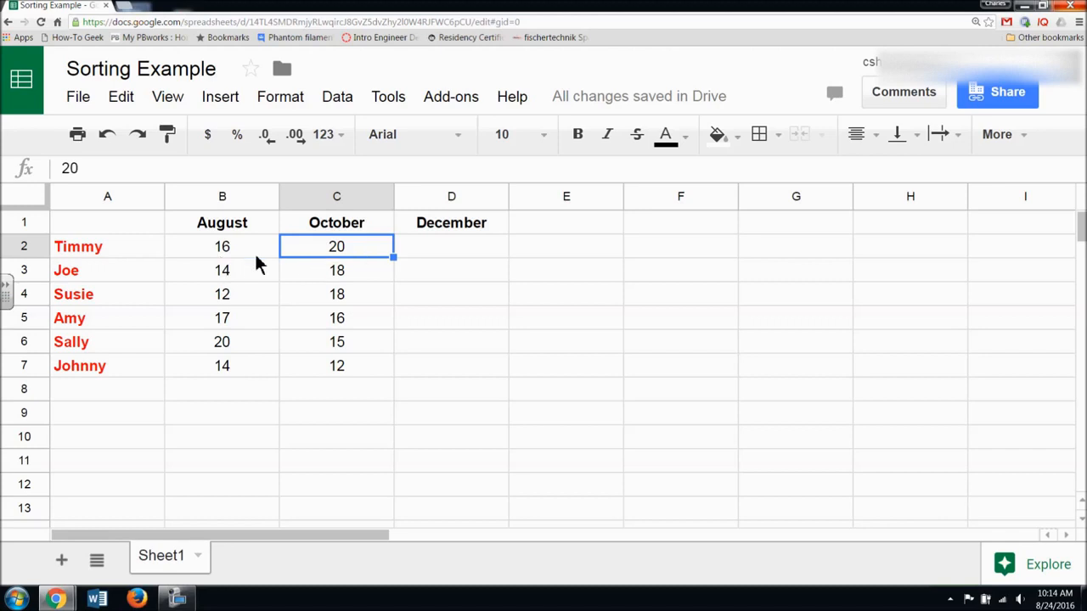
Step: Examine the Explore statistics and the August and October charts for the range A2:C7, then close Explore and deselect the range
{"action": "left_click_drag", "start_coordinate": [132, 251], "coordinate": [339, 370]}
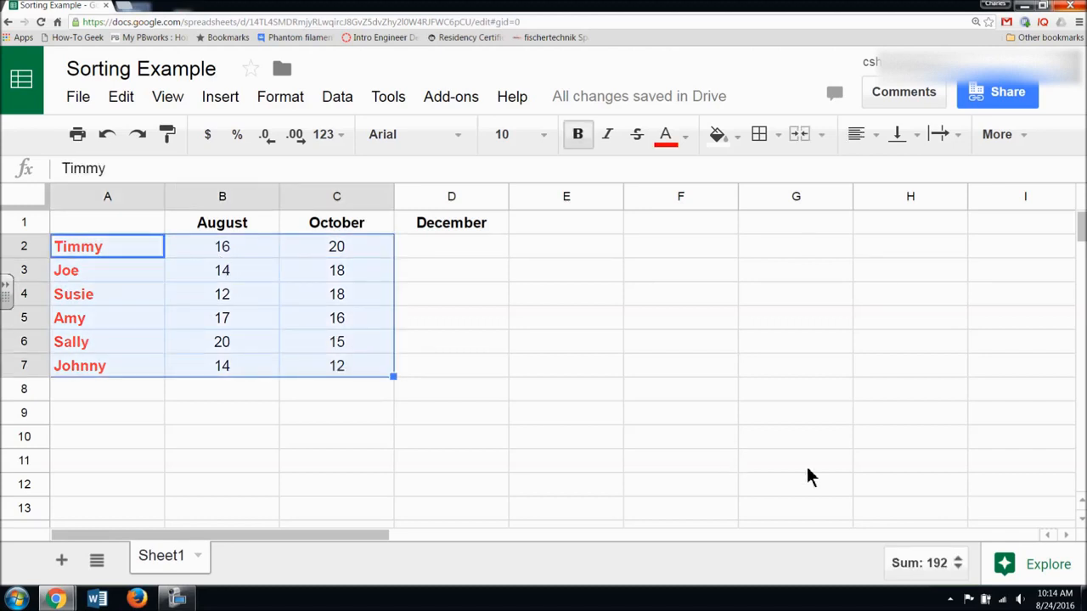
{"action": "left_click", "coordinate": [1025, 568]}
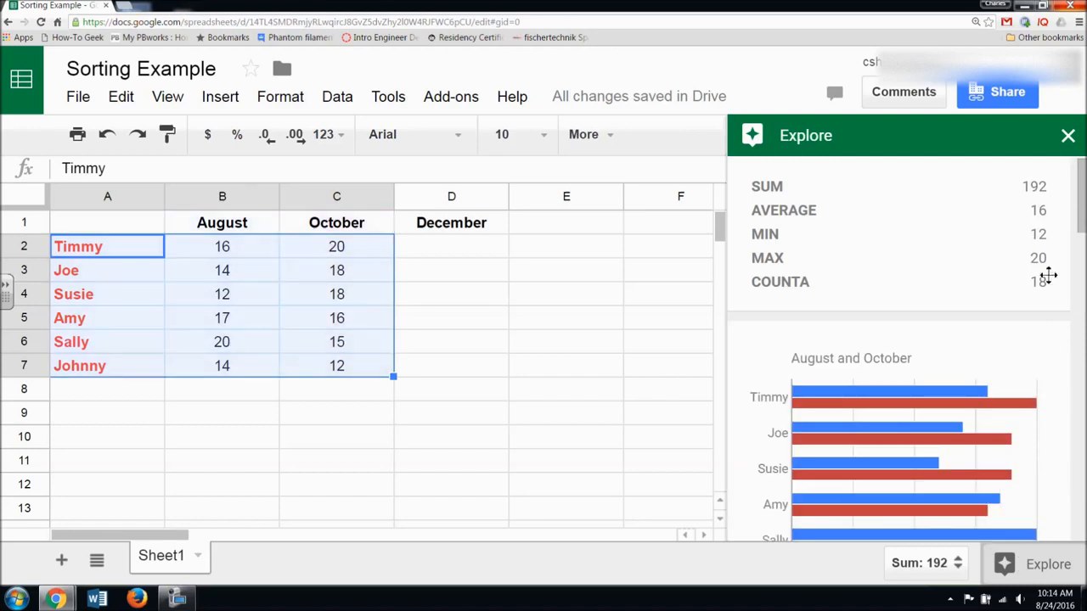
{"action": "scroll", "coordinate": [1083, 202], "scroll_direction": "down", "scroll_amount": 2}
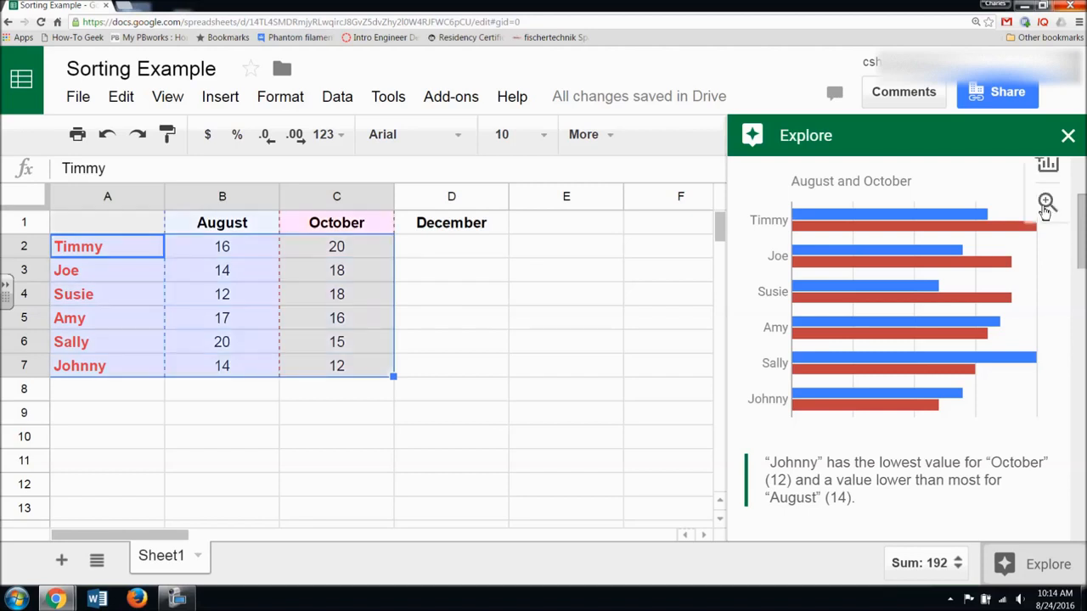
{"action": "mouse_move", "coordinate": [945, 213]}
{"action": "scroll", "coordinate": [863, 476], "scroll_direction": "down", "scroll_amount": 2}
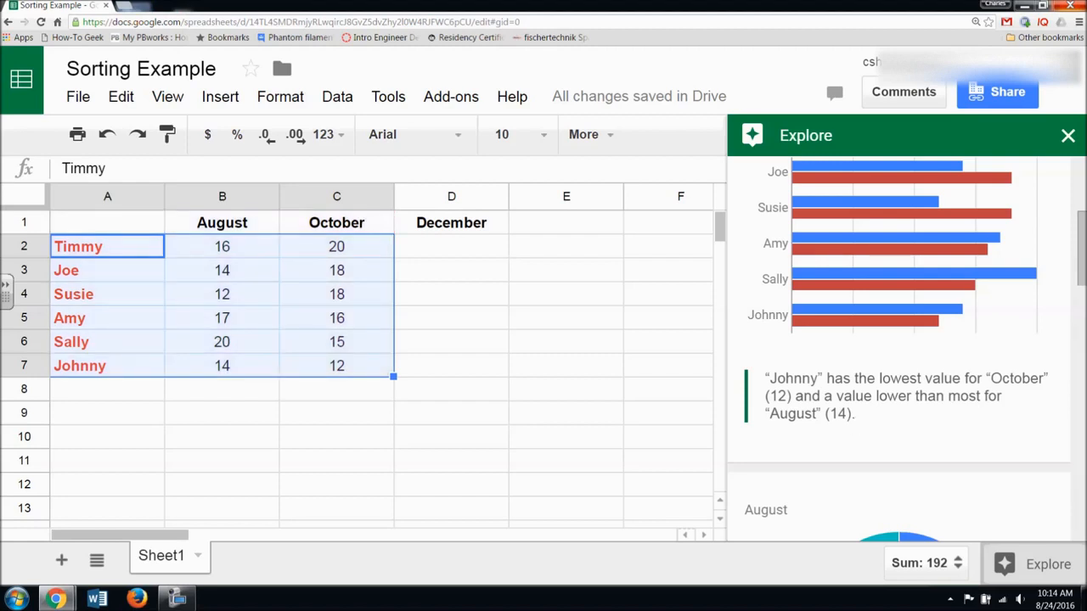
{"action": "scroll", "coordinate": [900, 348], "scroll_direction": "down", "scroll_amount": 5}
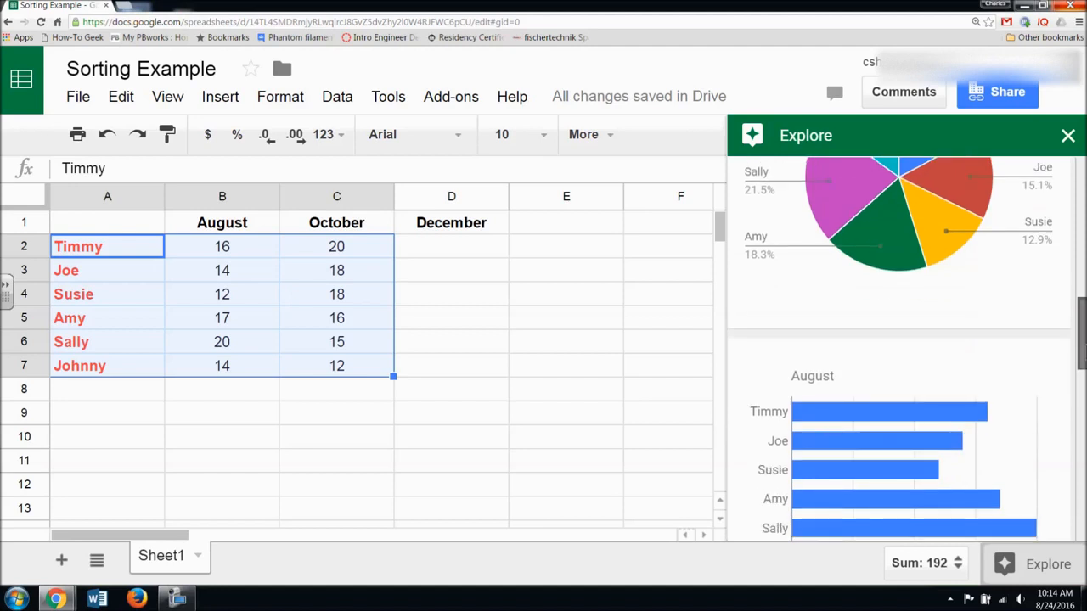
{"action": "scroll", "coordinate": [1084, 374], "scroll_direction": "down", "scroll_amount": 3}
{"action": "scroll", "coordinate": [1083, 374], "scroll_direction": "down", "scroll_amount": 4}
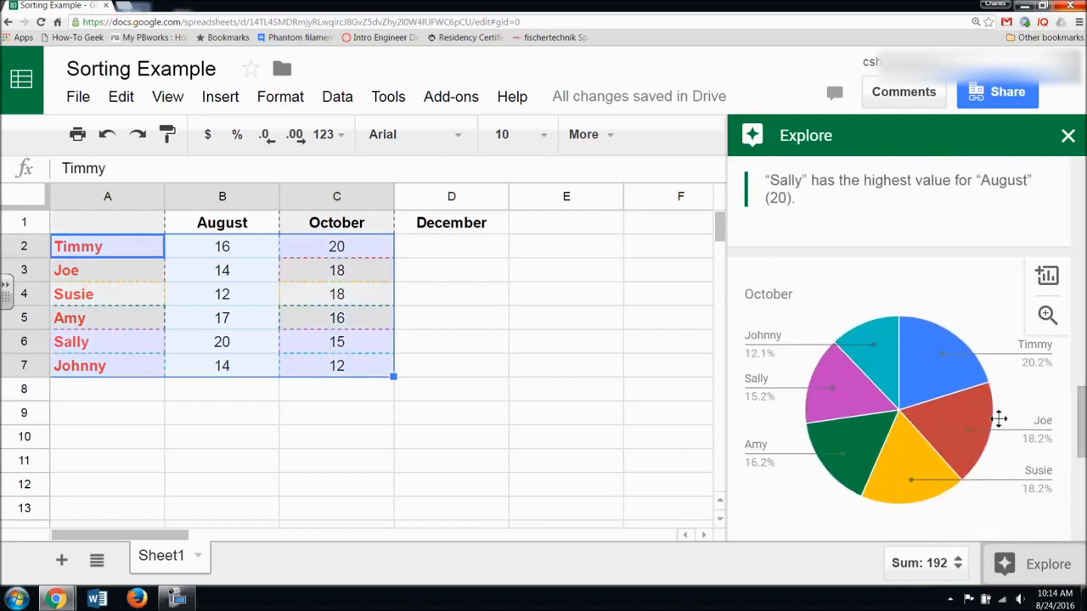
{"action": "mouse_move", "coordinate": [936, 310]}
{"action": "scroll", "coordinate": [900, 340], "scroll_direction": "down", "scroll_amount": 2}
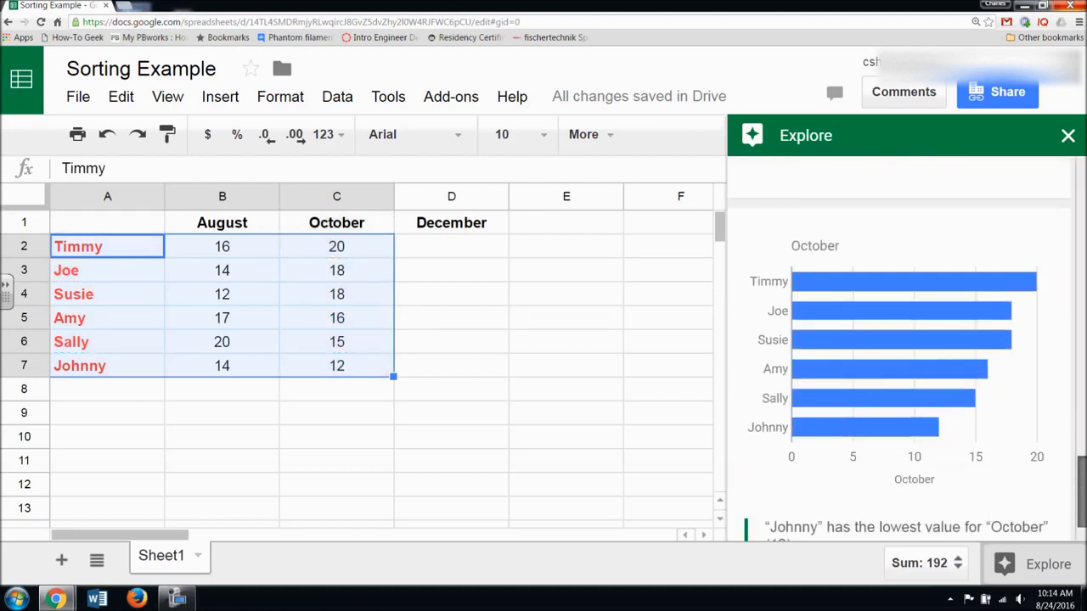
{"action": "scroll", "coordinate": [900, 340], "scroll_direction": "up", "scroll_amount": 10}
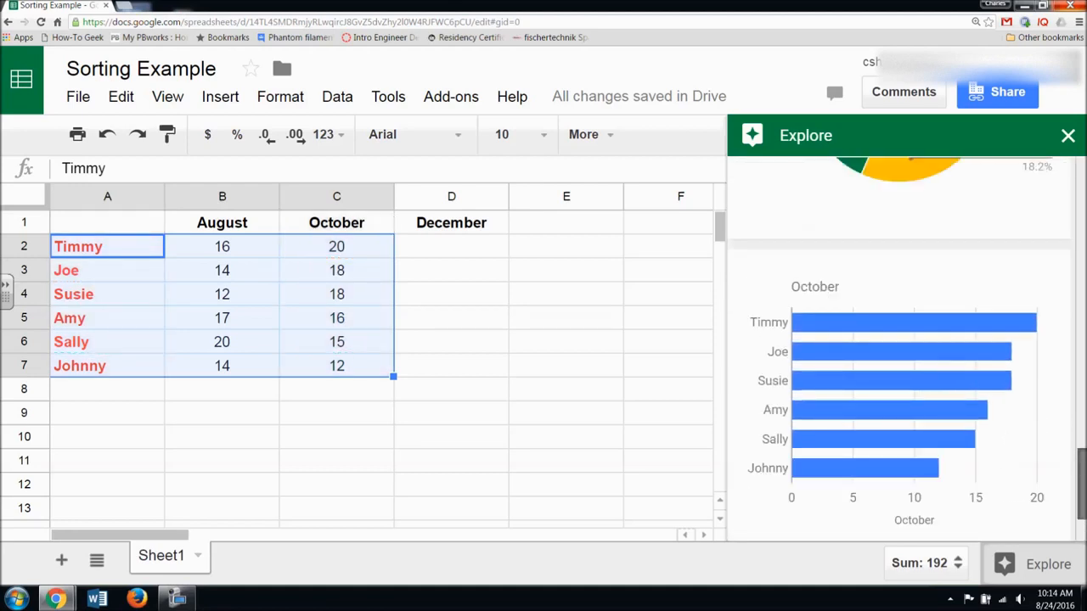
{"action": "scroll", "coordinate": [900, 339], "scroll_direction": "up", "scroll_amount": 5}
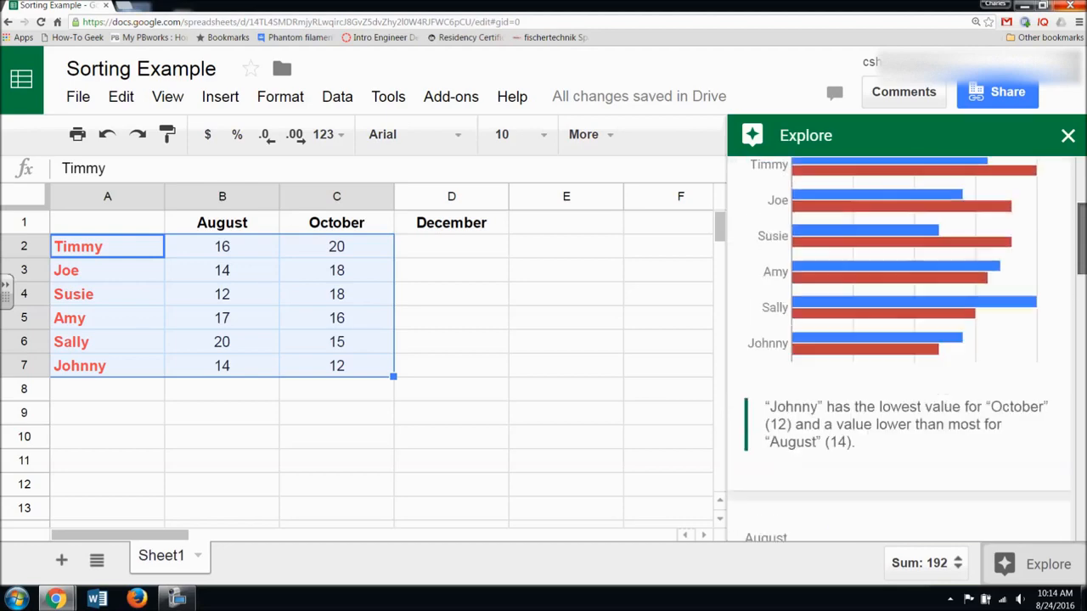
{"action": "left_click", "coordinate": [1069, 136]}
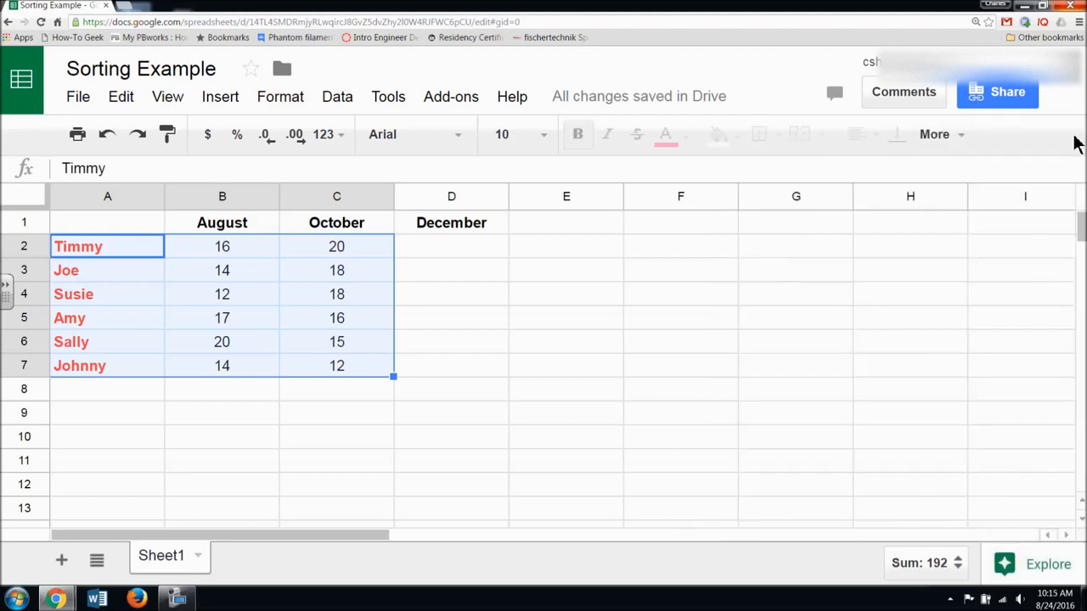
{"action": "left_click", "coordinate": [505, 295]}
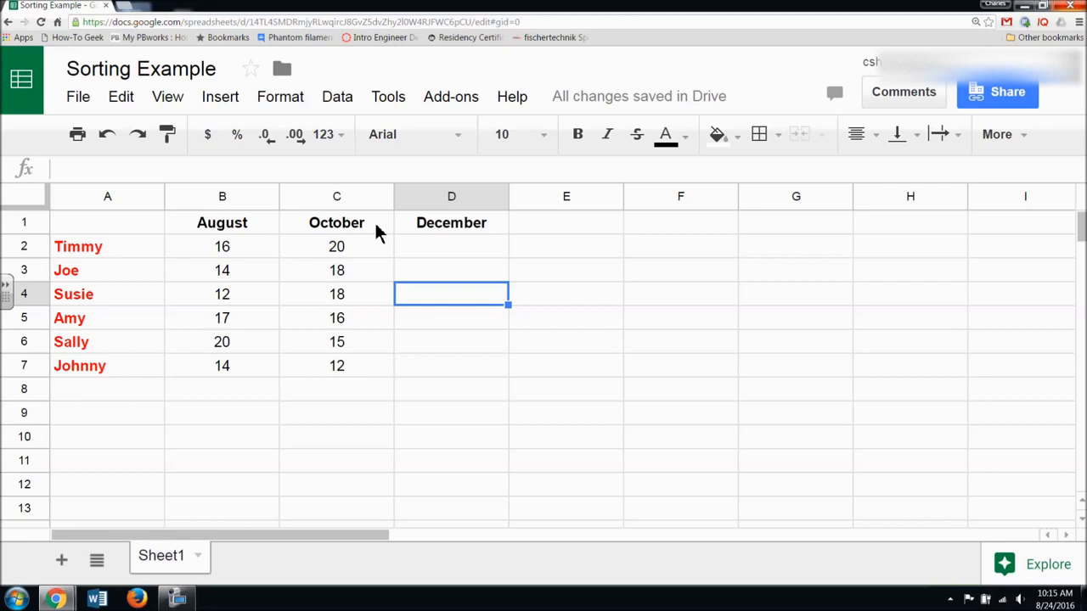